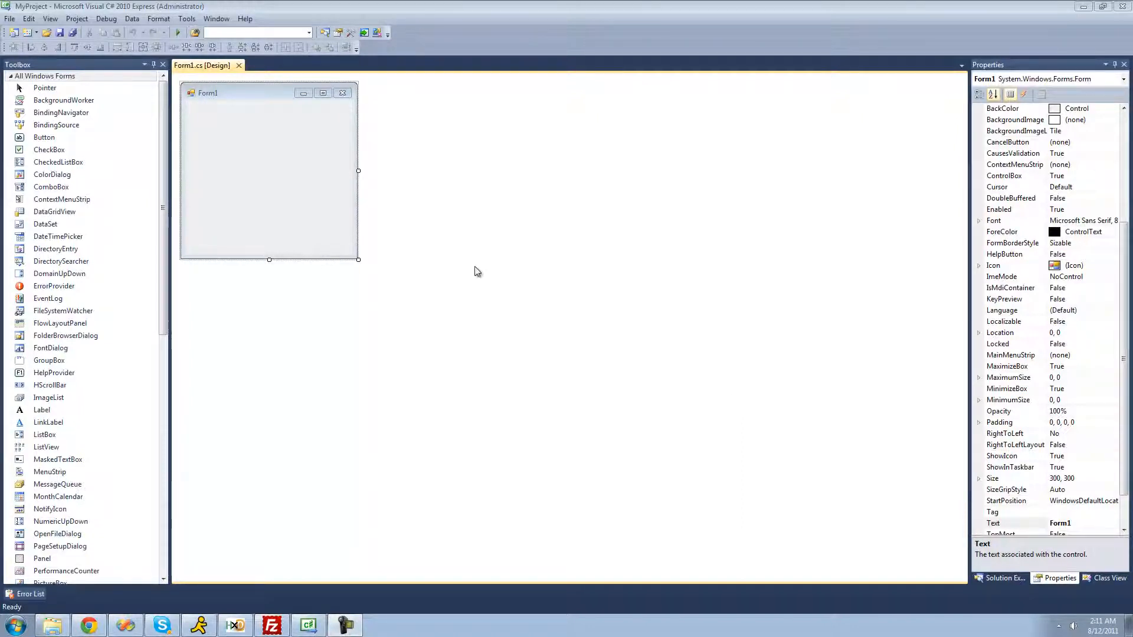
Open the MyProject project properties and review the application's default namespace
left_click(75, 23)
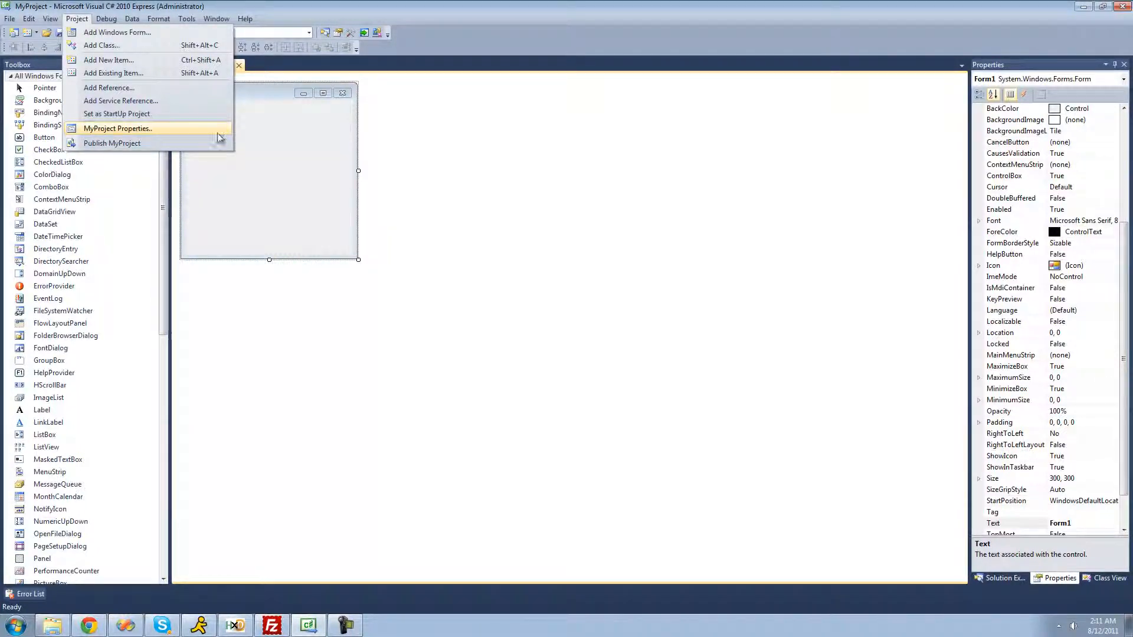
left_click(182, 133)
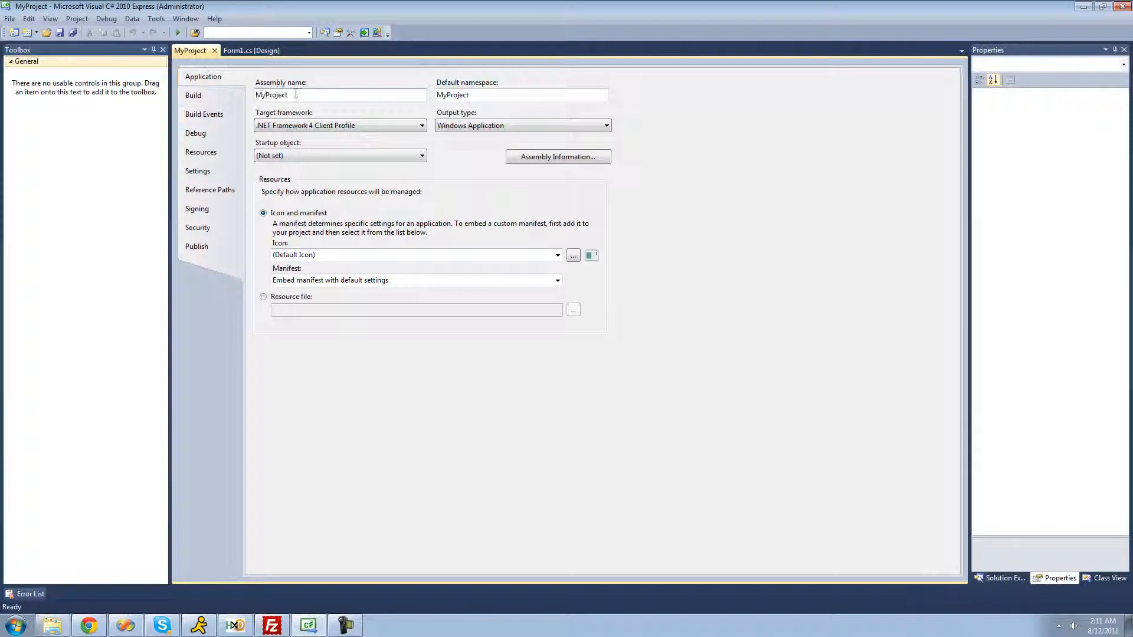
double_click(489, 95)
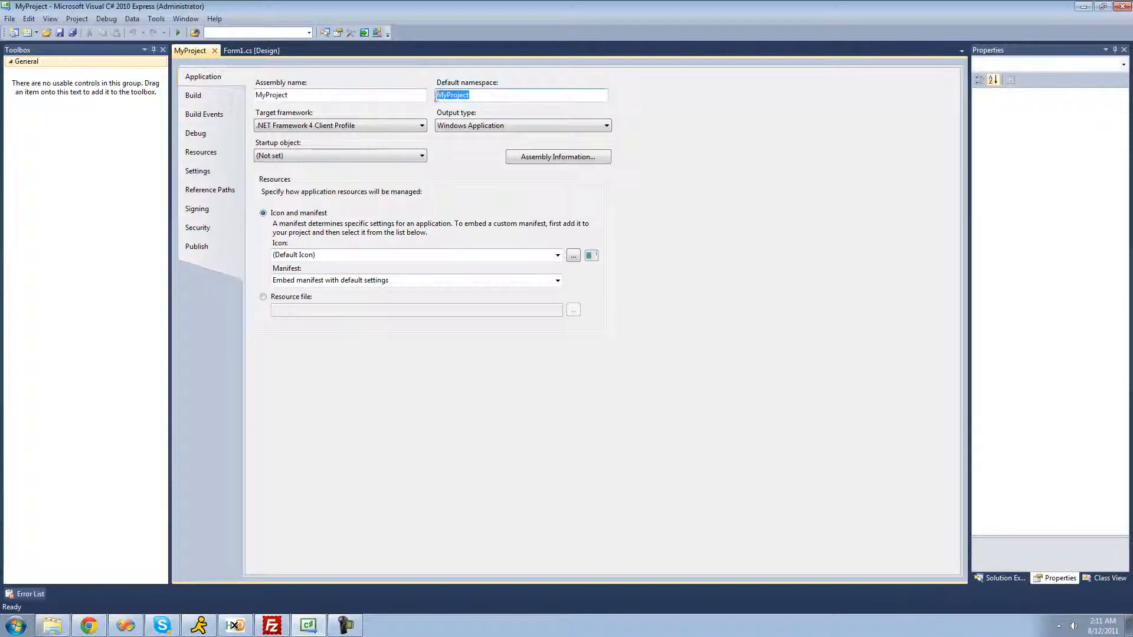
left_click(521, 95)
double_click(473, 96)
left_click(573, 256)
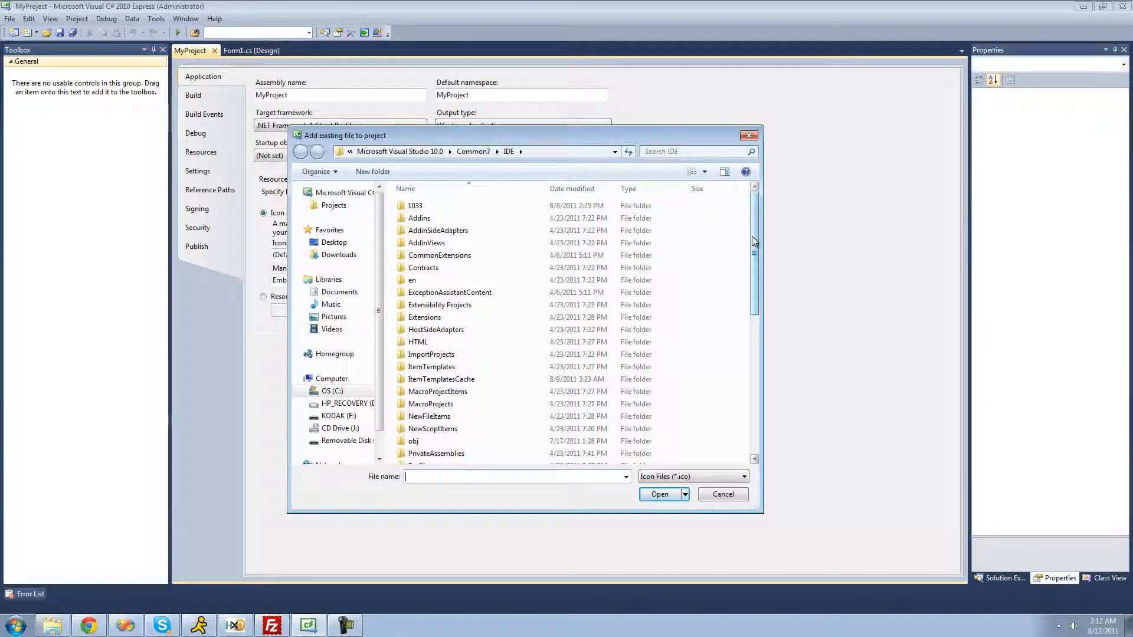
left_click(342, 244)
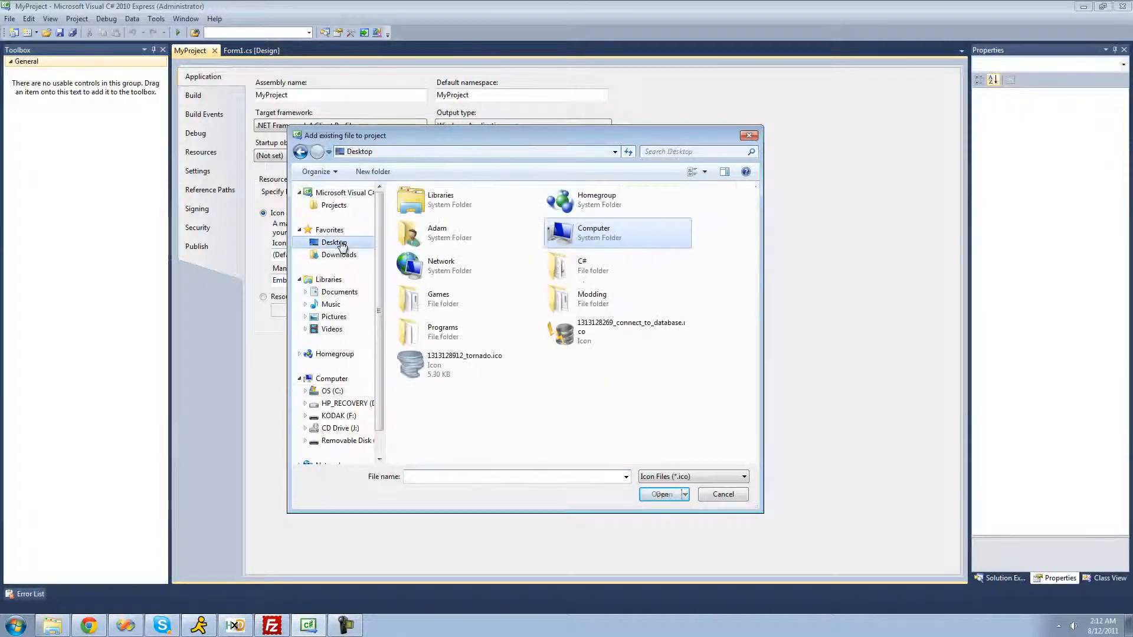
left_click(502, 366)
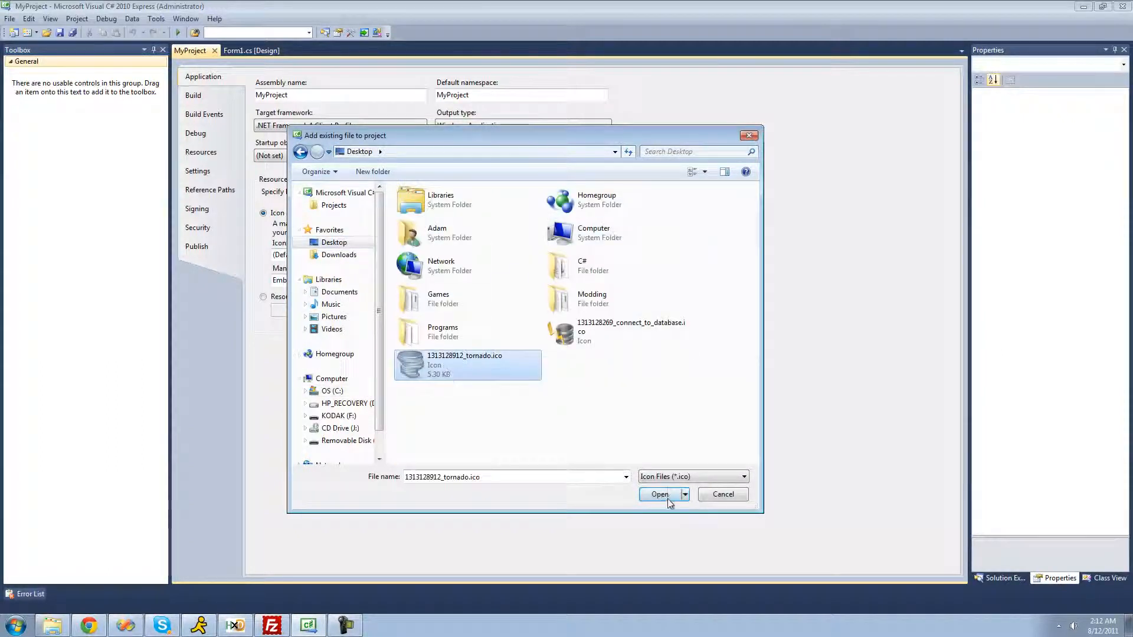
left_click(665, 495)
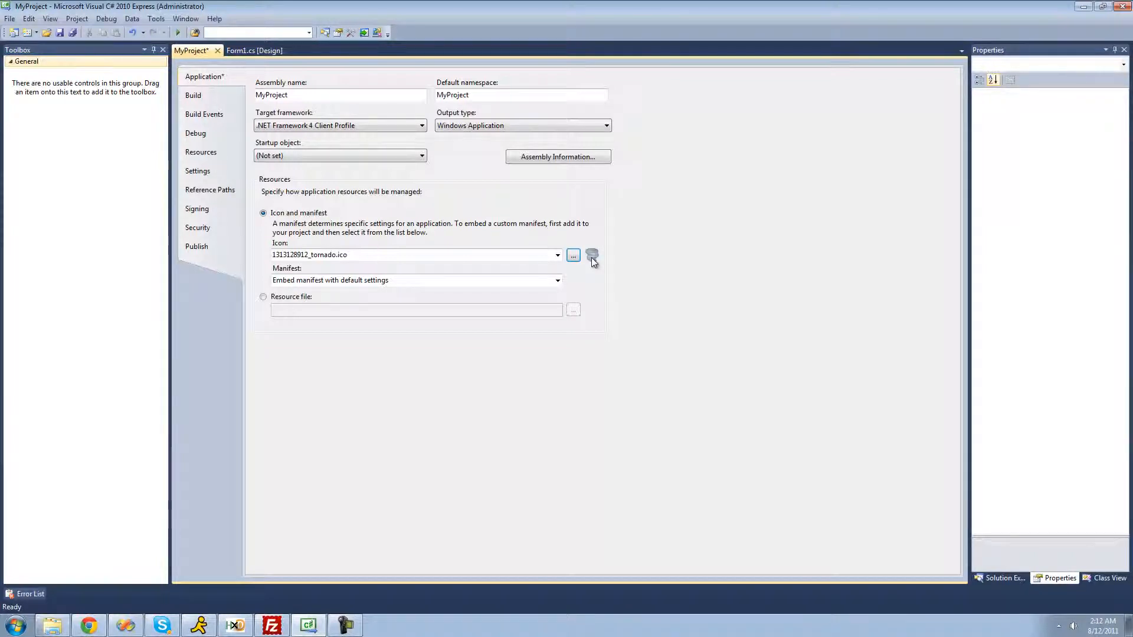
left_click(557, 255)
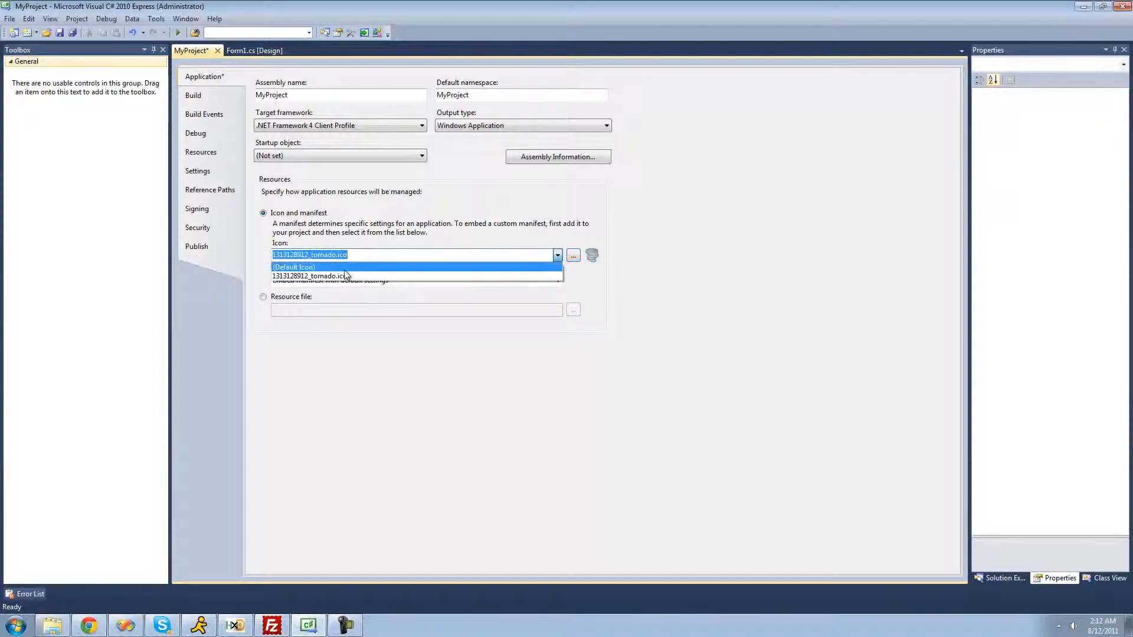
left_click(635, 272)
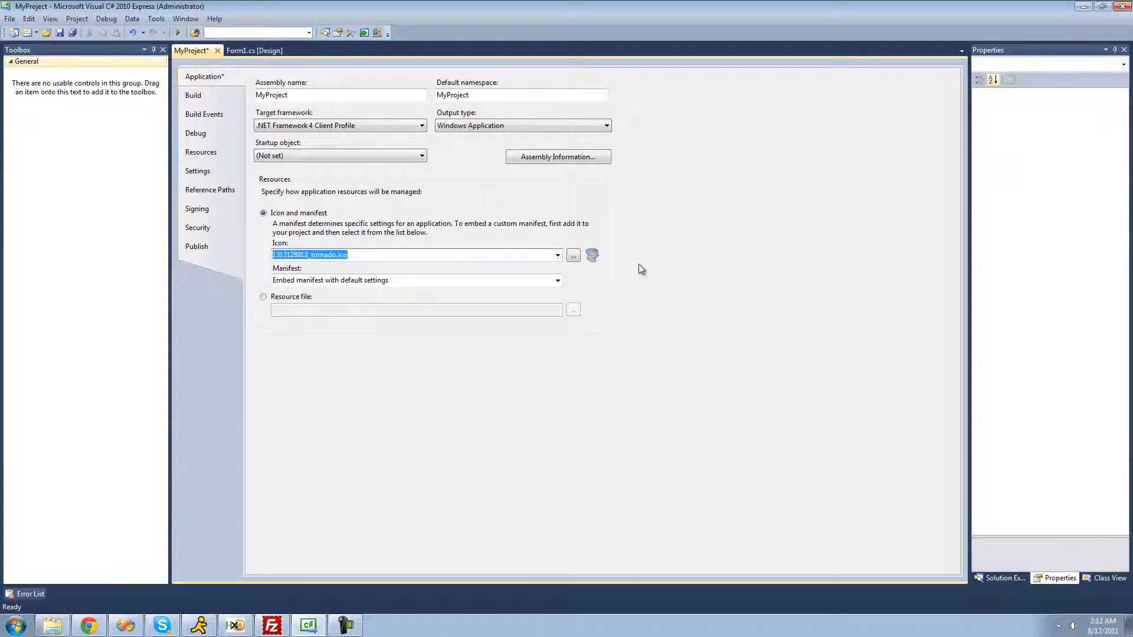
Save the project properties and run the application twice to check its form, closing the form each time
left_click(61, 32)
left_click(177, 33)
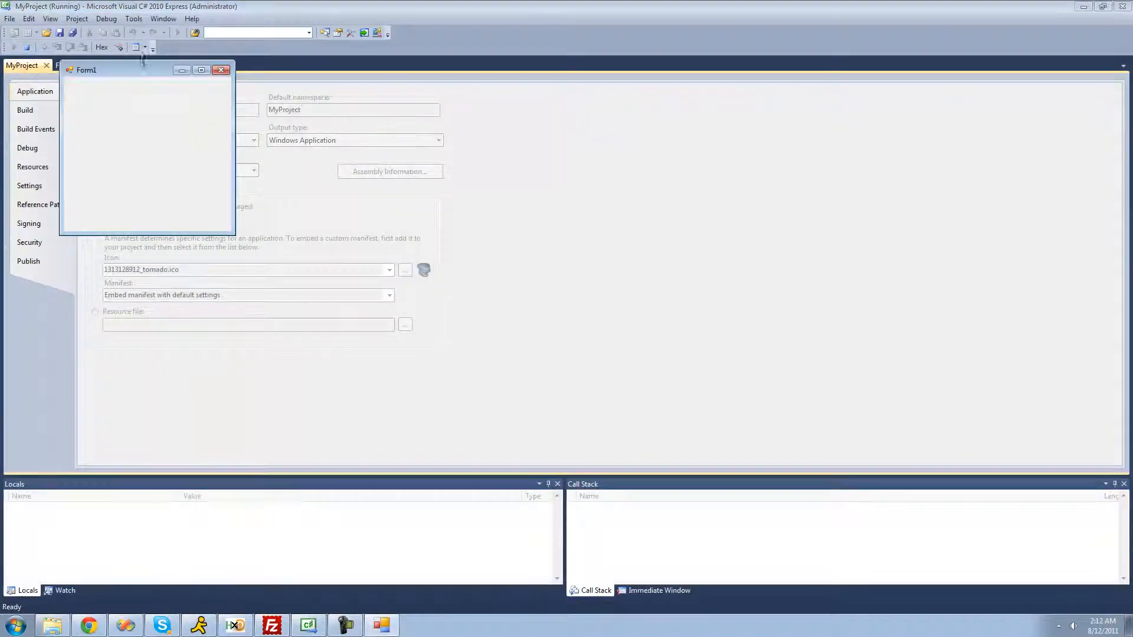
left_click(237, 81)
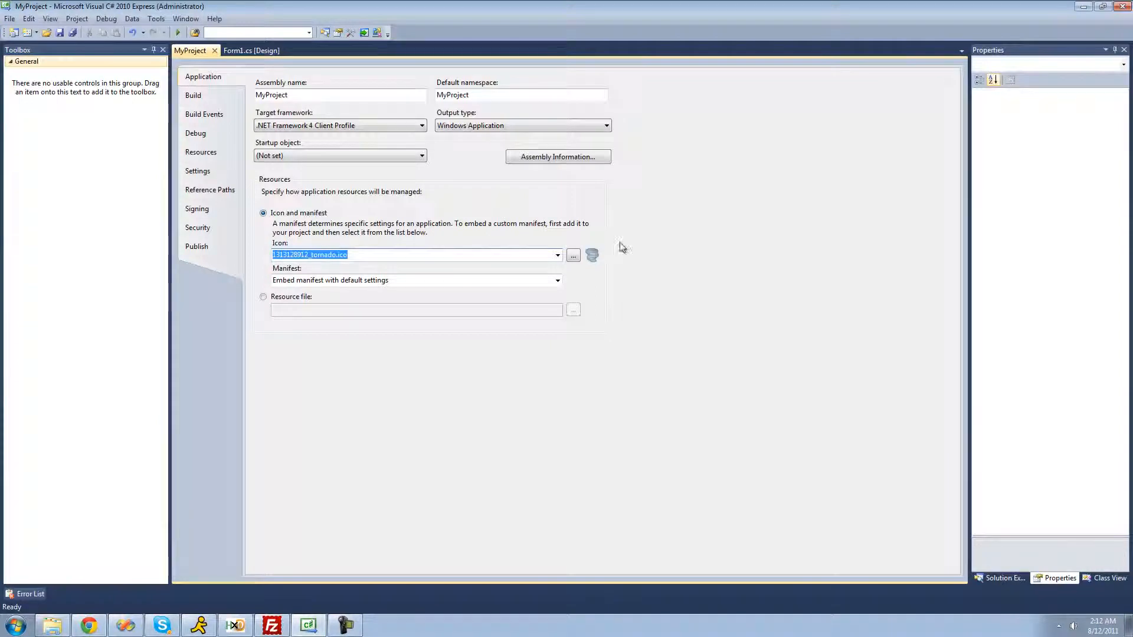
left_click(179, 34)
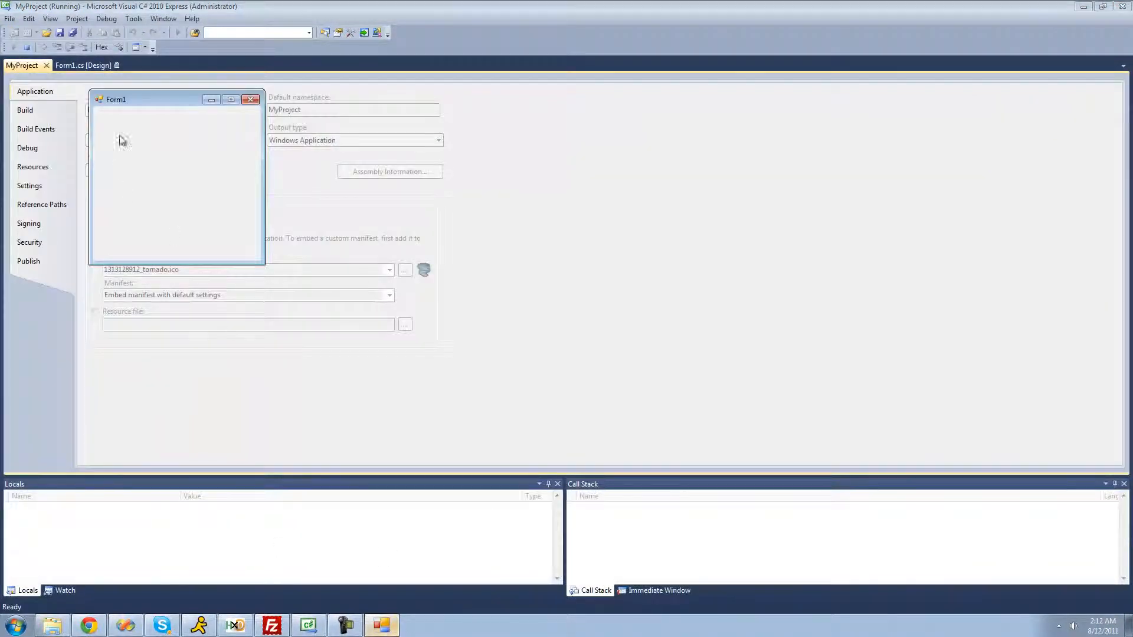
left_click(211, 99)
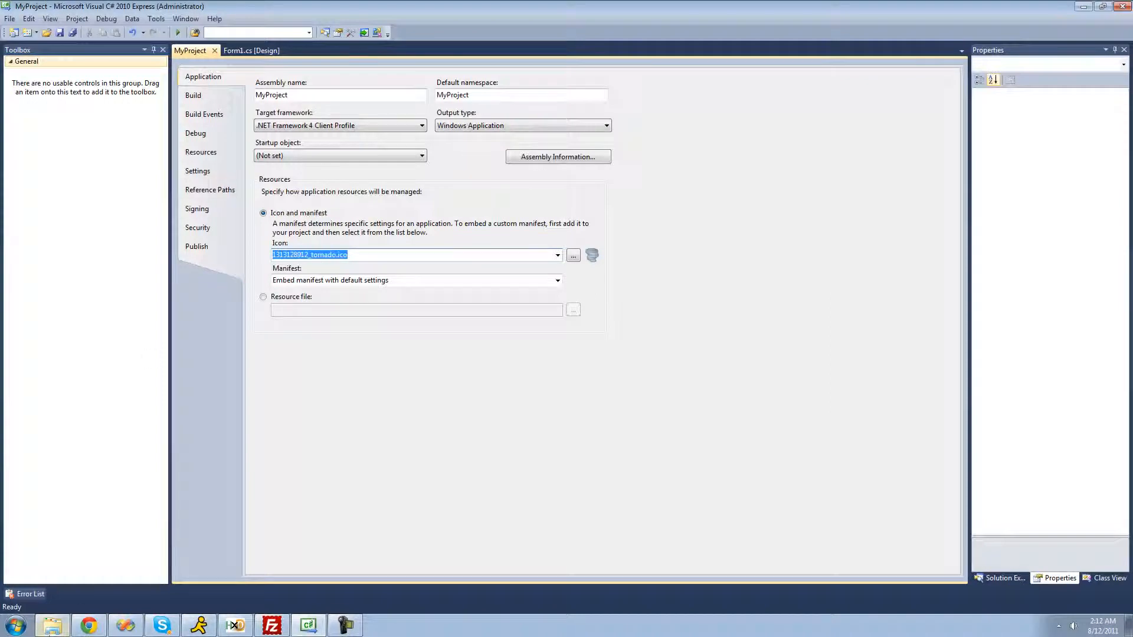
Switch to Windows Explorer, open MyProject's bin\Debug folder under Visual Studio 2010 Projects, and examine the icon of MyProject.exe
left_click(49, 627)
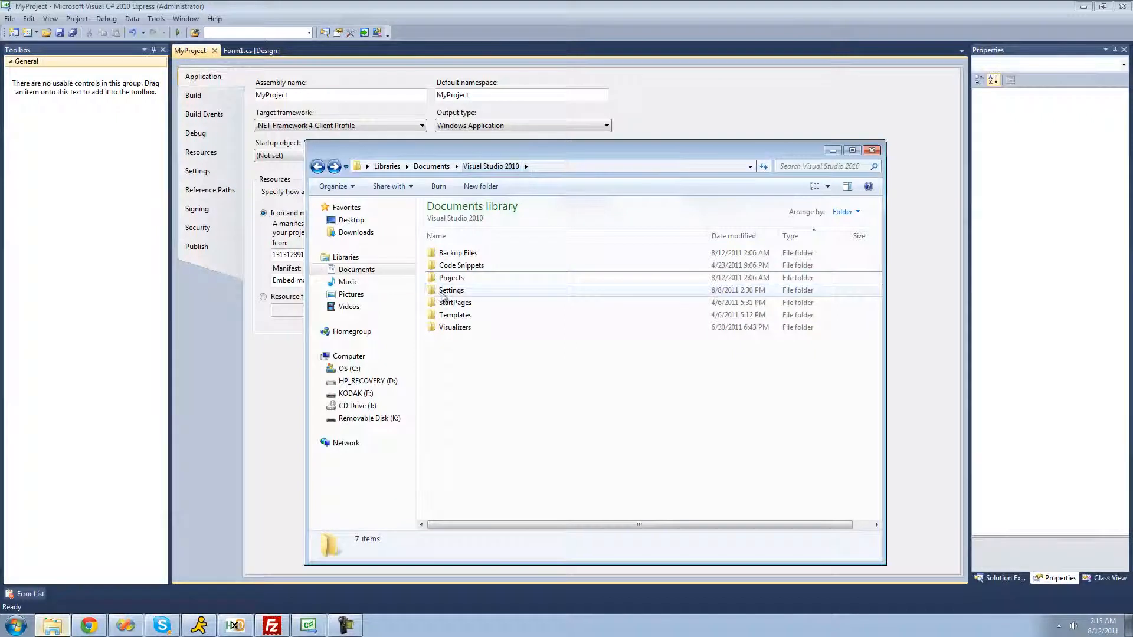
double_click(458, 280)
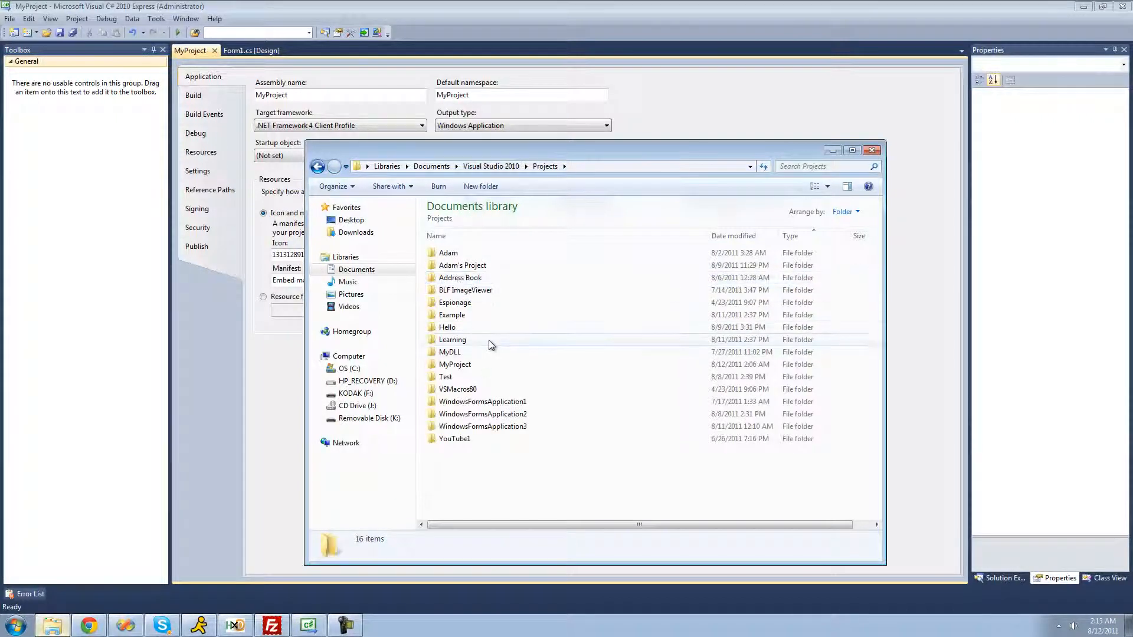
left_click(502, 363)
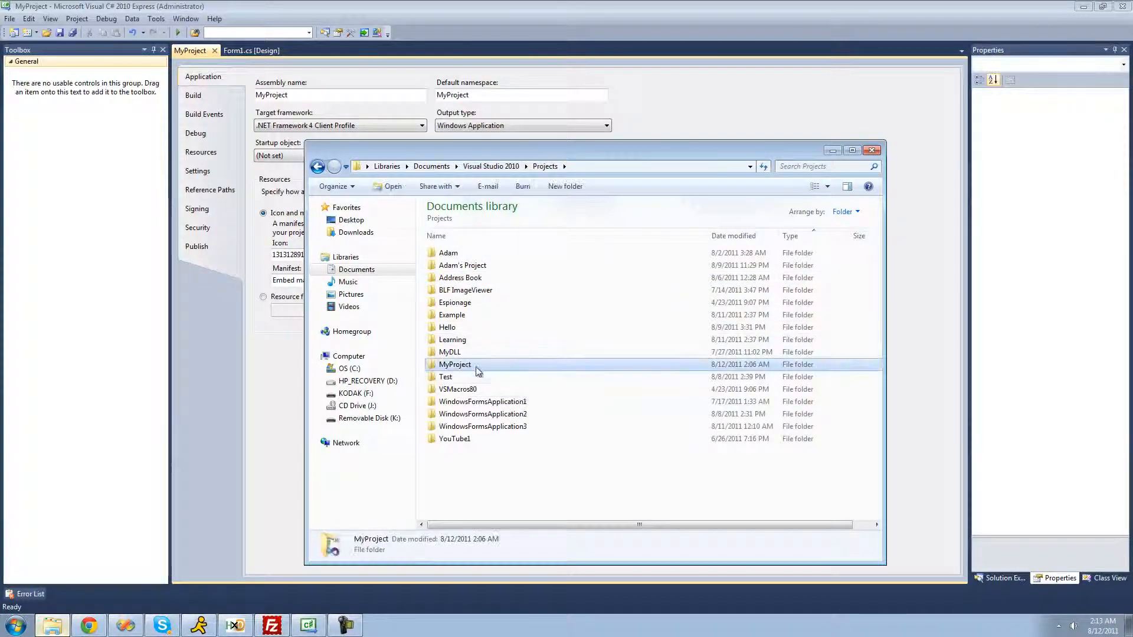
double_click(495, 367)
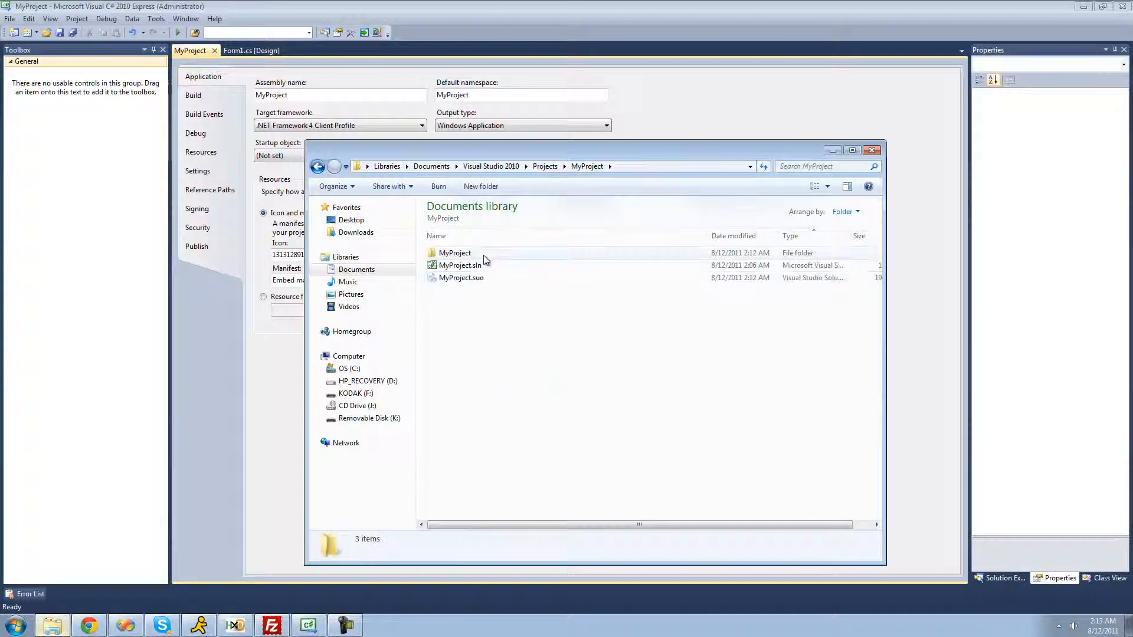
left_click(475, 255)
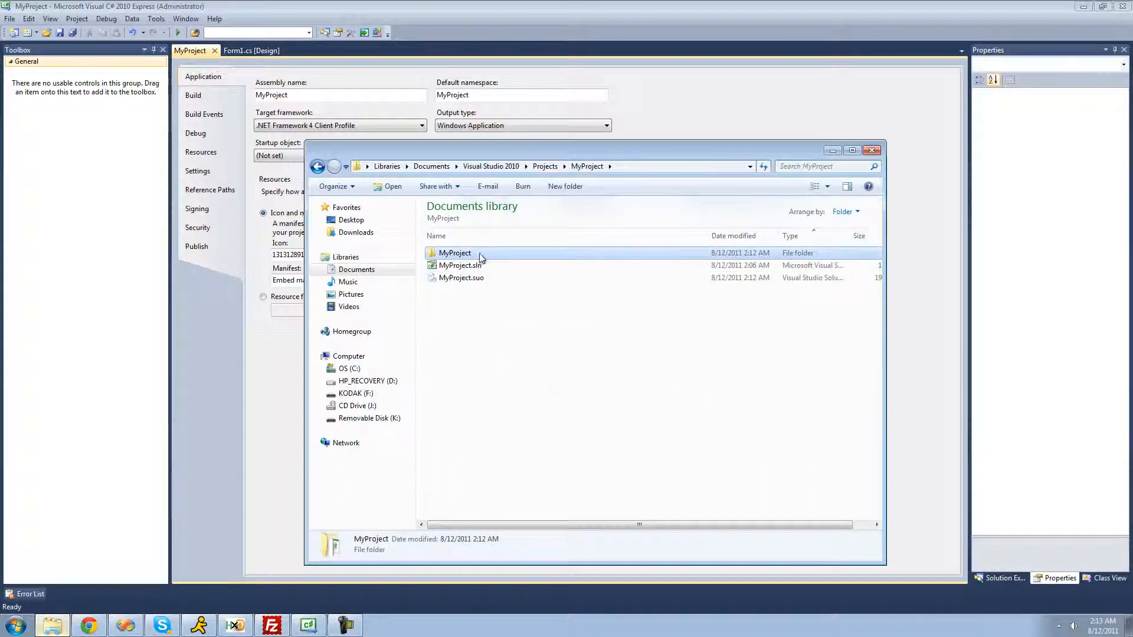
double_click(469, 254)
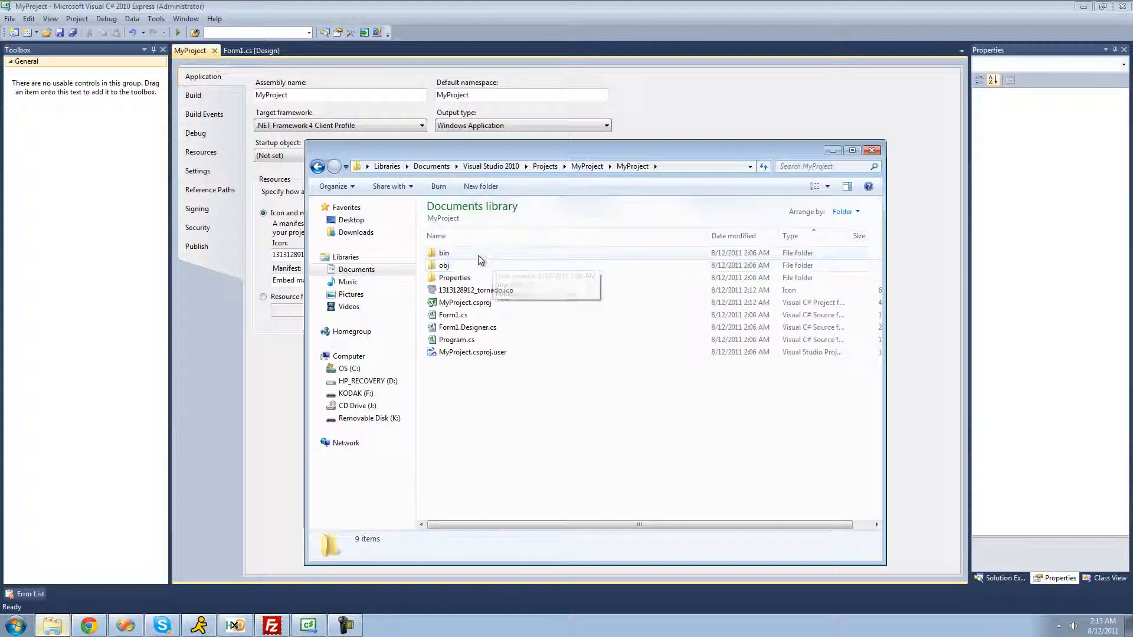
double_click(479, 255)
double_click(509, 254)
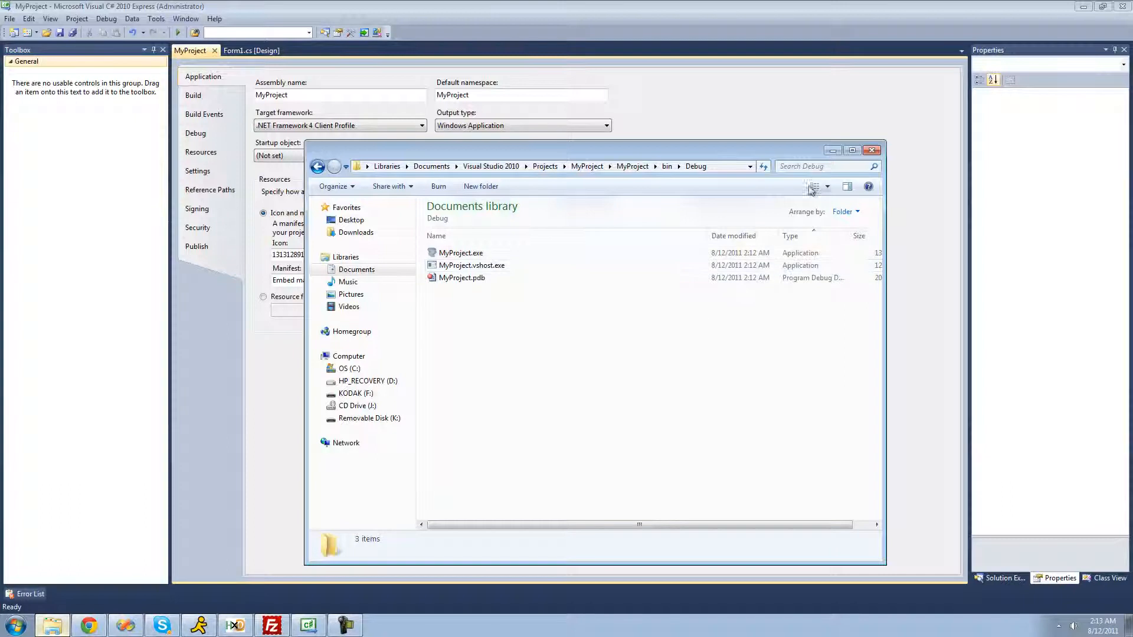
left_click(832, 151)
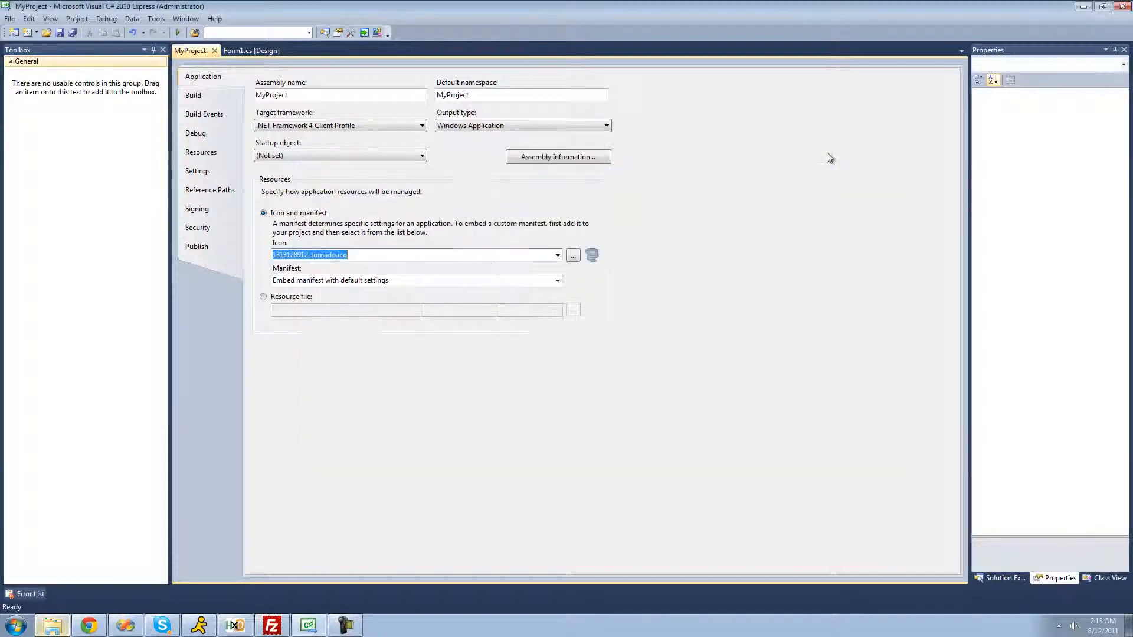
View the project's assembly information and compare it with the file details of MyProject.exe in Windows Explorer
left_click(578, 158)
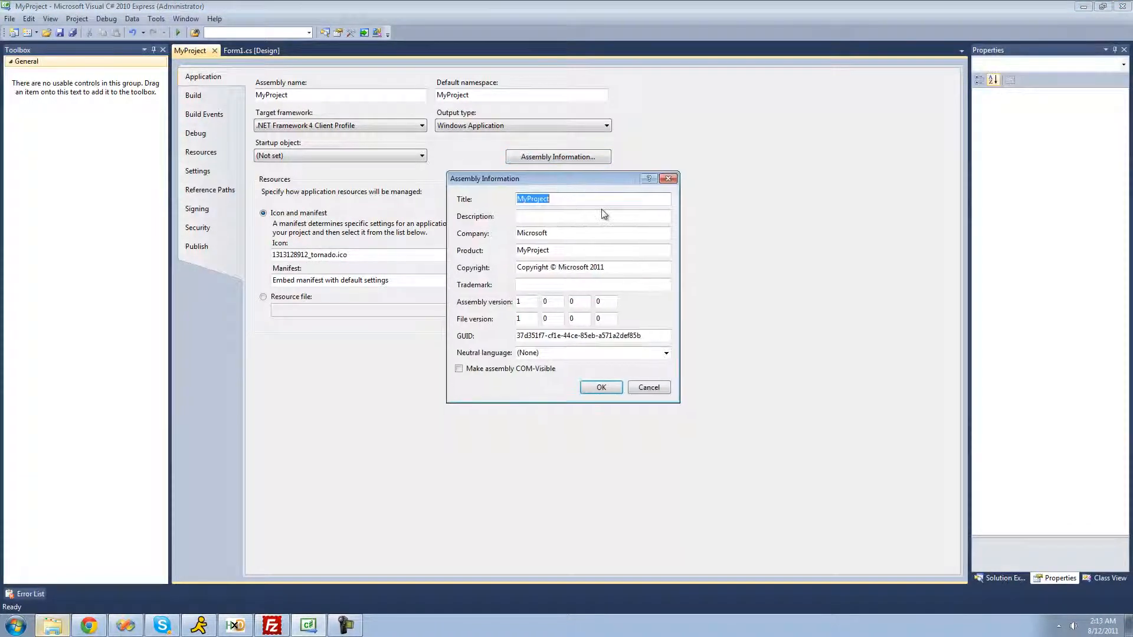
left_click(626, 201)
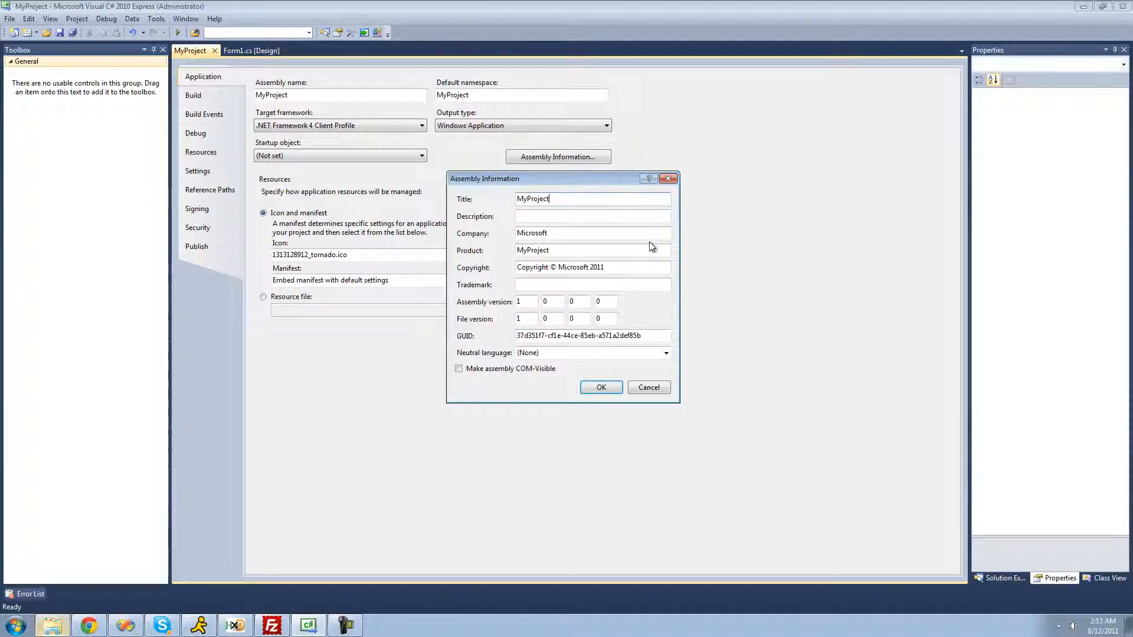
left_click(59, 630)
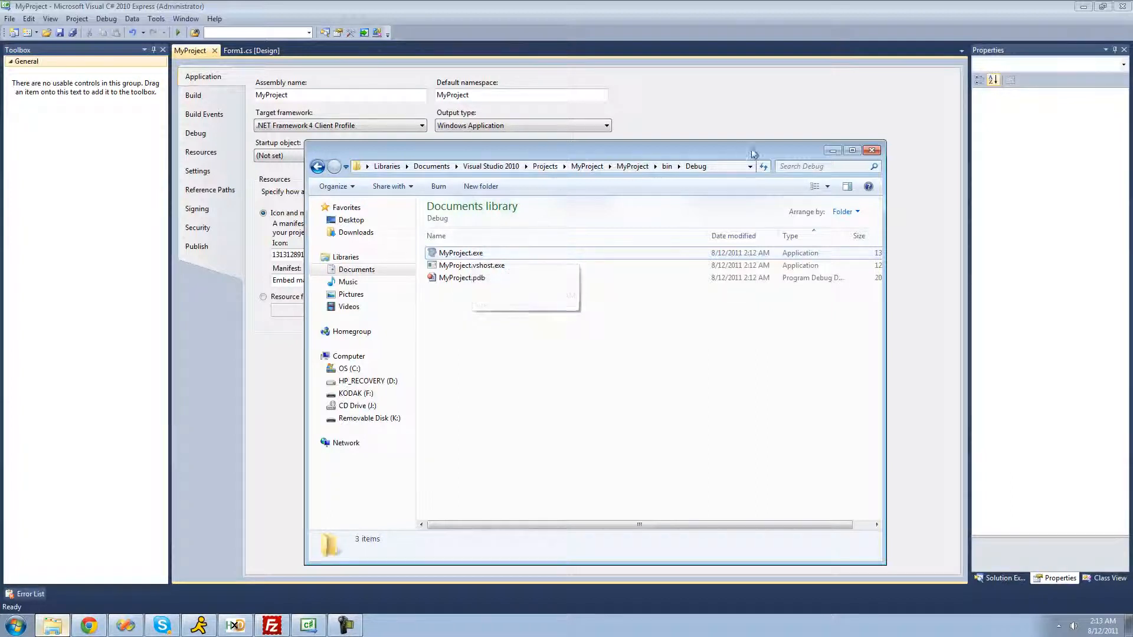
left_click(832, 149)
In the assembly information, enter the author's first name as the title and "My cool project" as the description
left_click(558, 157)
mouse_move(519, 174)
left_mouse_down()
mouse_move(533, 194)
mouse_move(518, 194)
left_mouse_up()
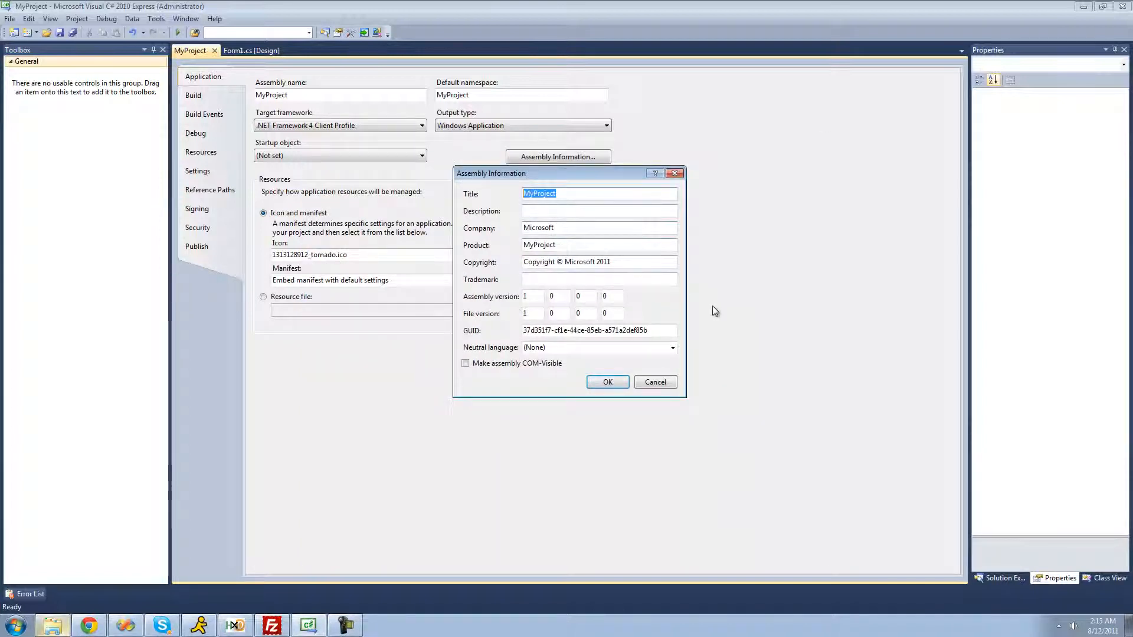
type("Adam")
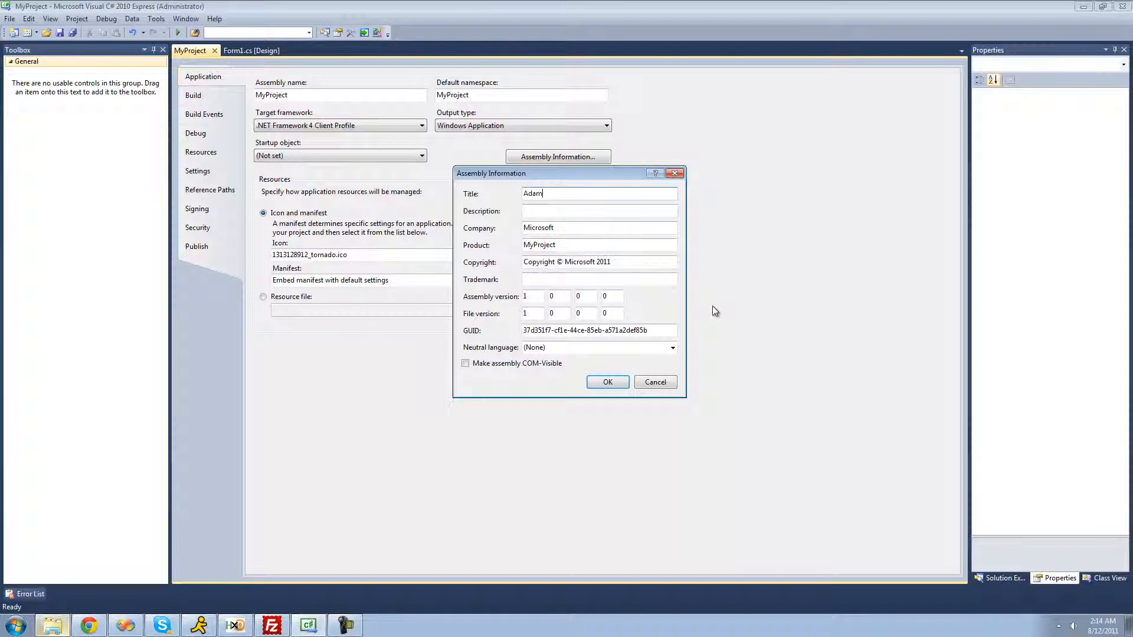
left_click(576, 212)
type("My cool project")
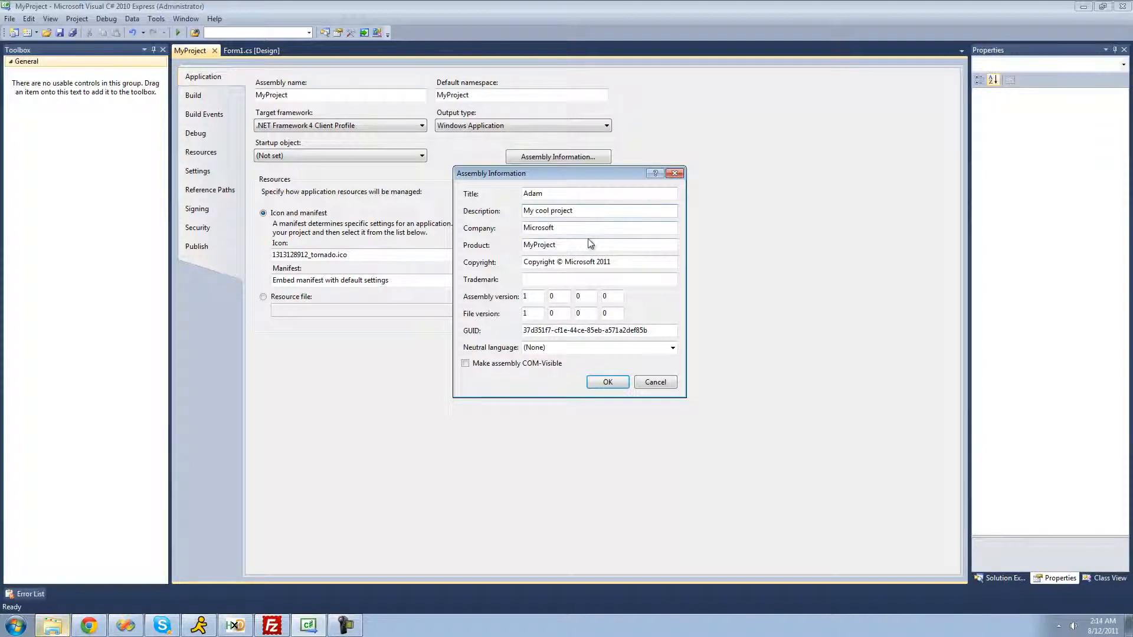
Set the assembly's company to the author's first name in possessive form followed by "Company"
key("Tab")
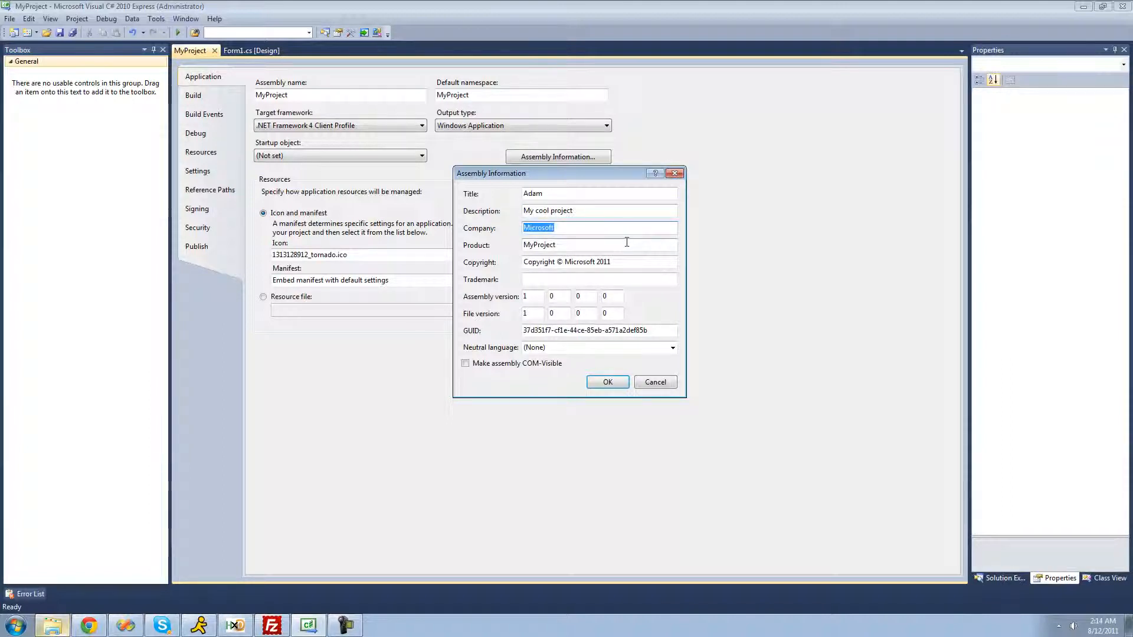
type("Adms")
type("'s")
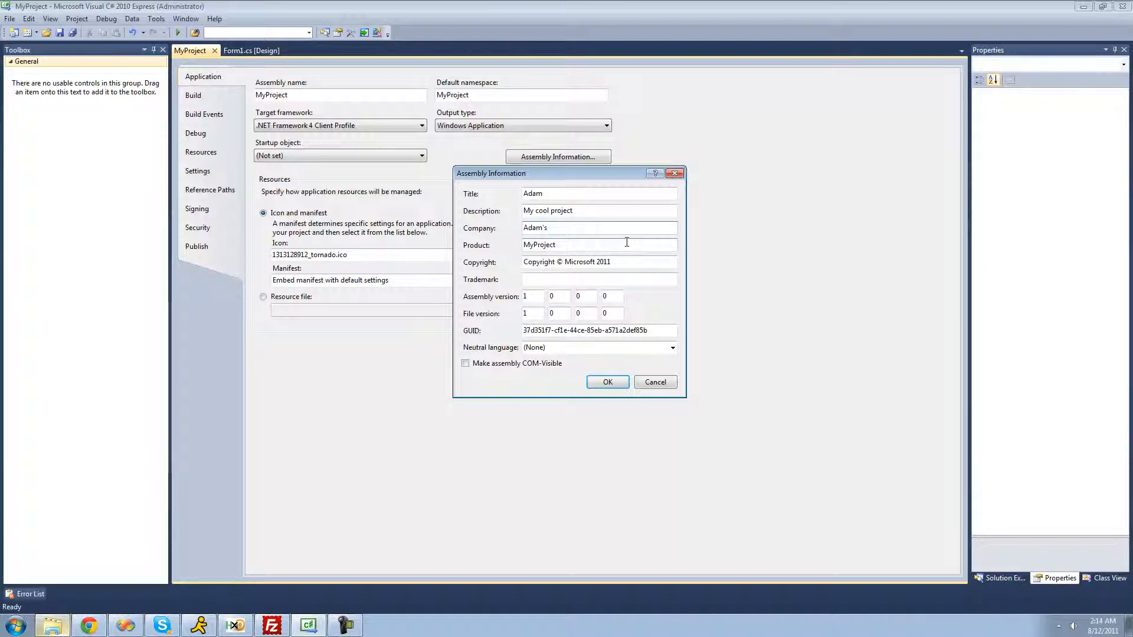
type(" Company")
key("Tab")
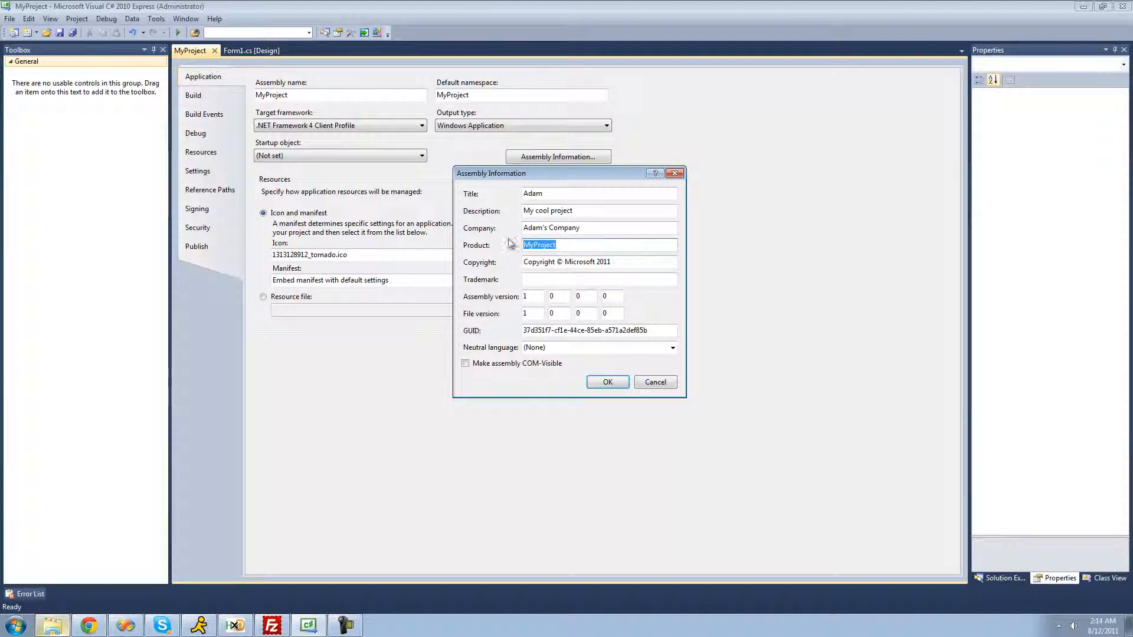
Review the product, copyright, trademark, assembly version and file version fields of the assembly information
left_click(649, 246)
left_click_drag(670, 263, 517, 263)
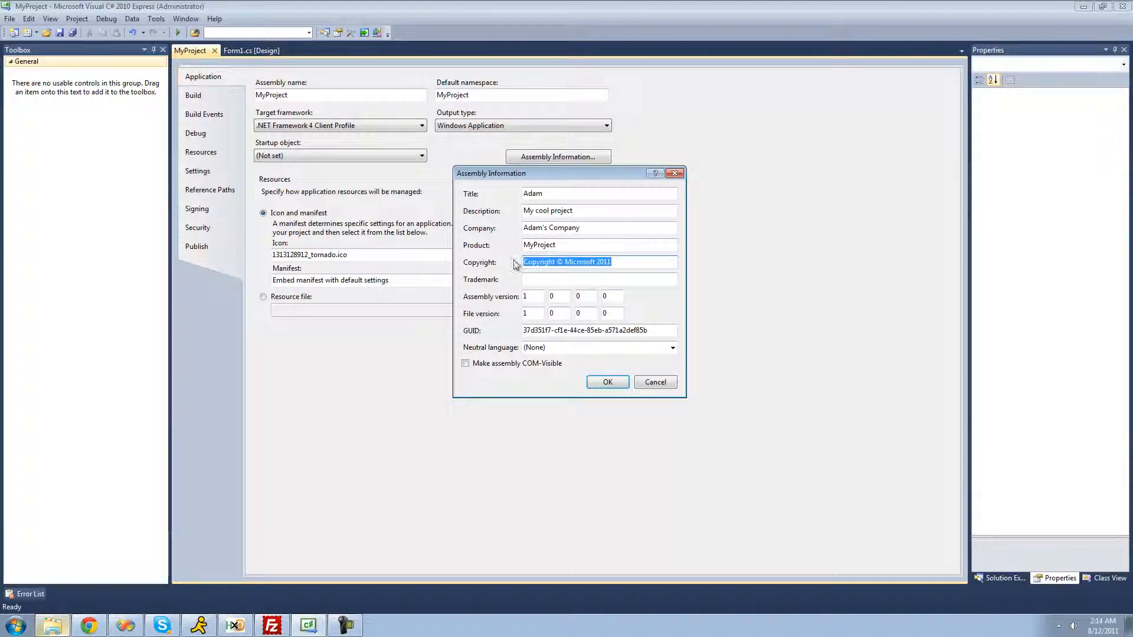
left_click(621, 281)
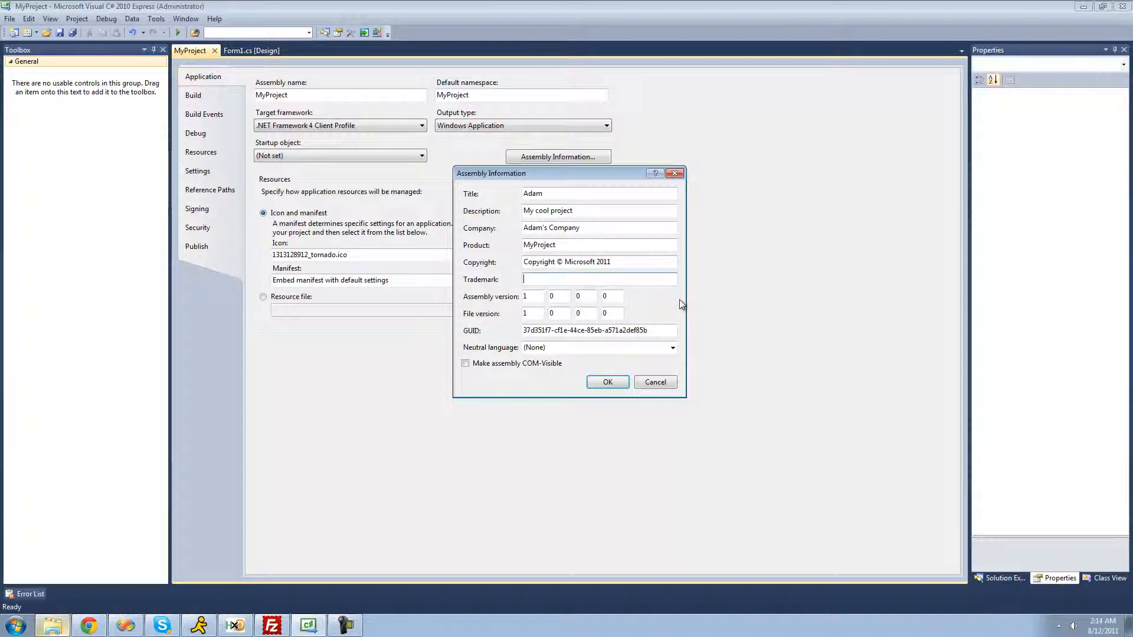
left_click_drag(533, 296, 524, 313)
left_click(551, 296)
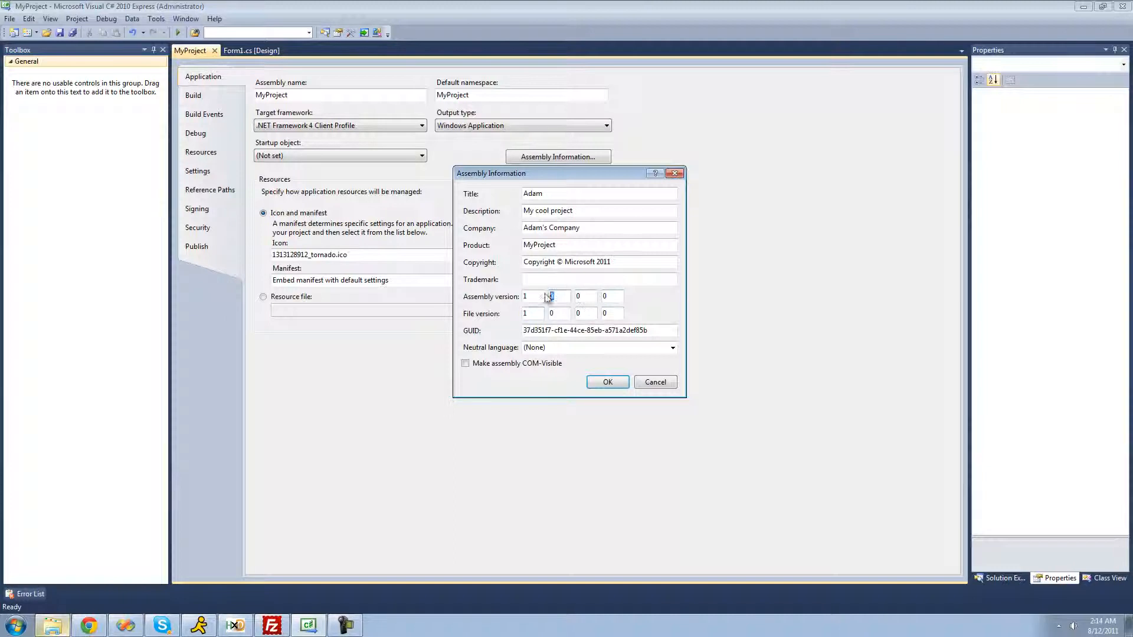
left_click(558, 314)
left_click(615, 296)
left_click(558, 296)
Set the version to 2.0.0.0 in the assembly information and apply the changes
double_click(525, 295)
left_click(527, 297)
key("BackSpace")
type("2")
left_click(607, 382)
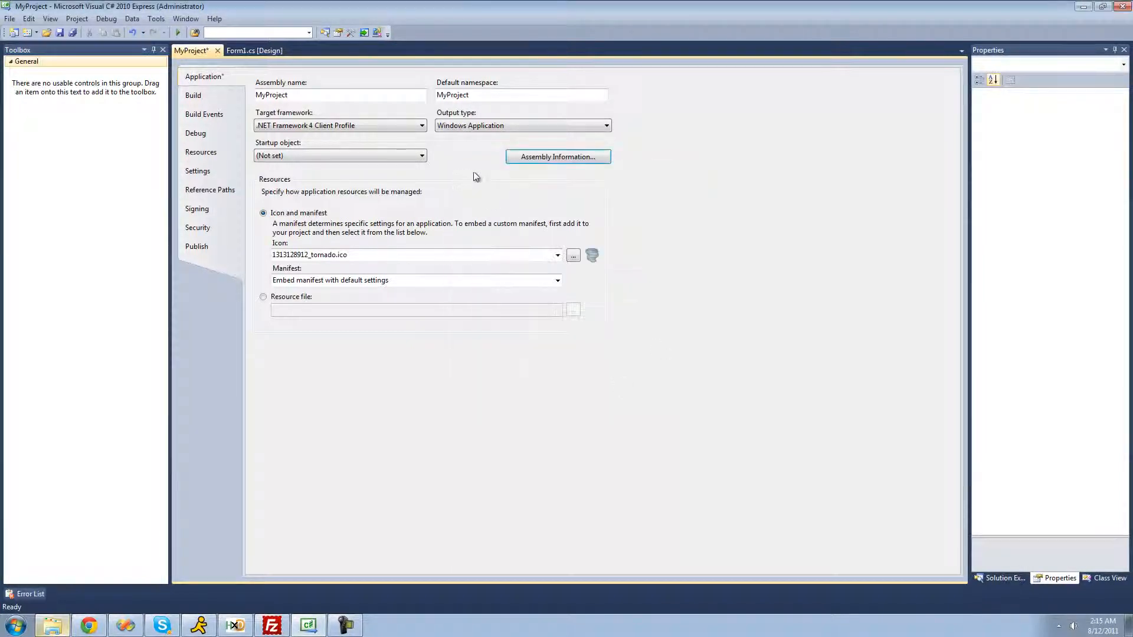
Save all project files and run the application to rebuild it, closing its form again
left_click(71, 34)
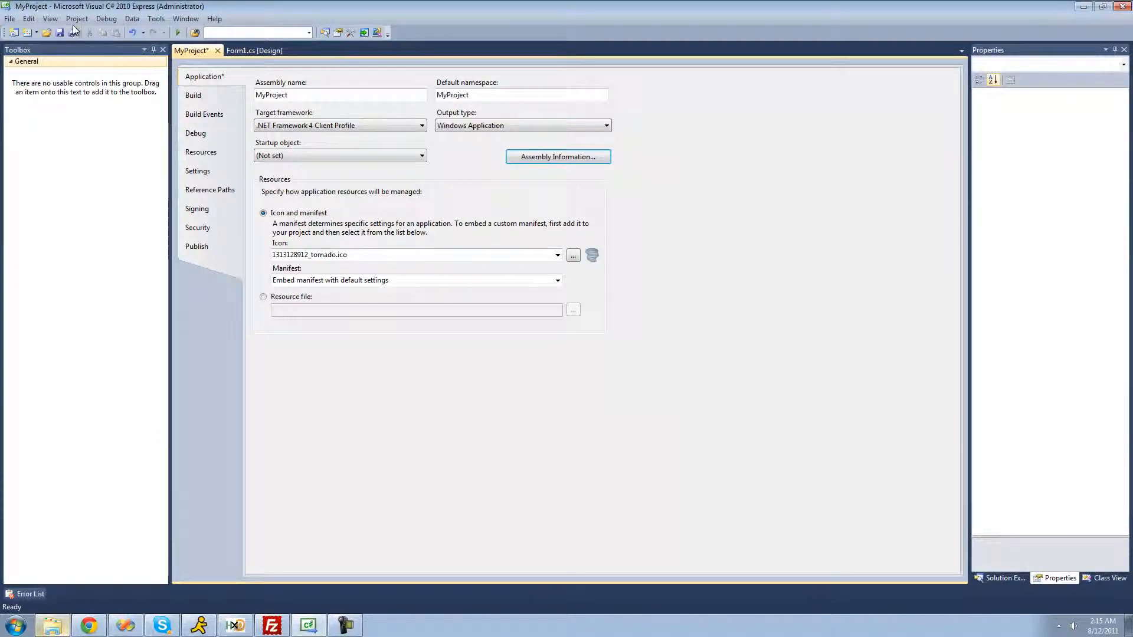
left_click(177, 34)
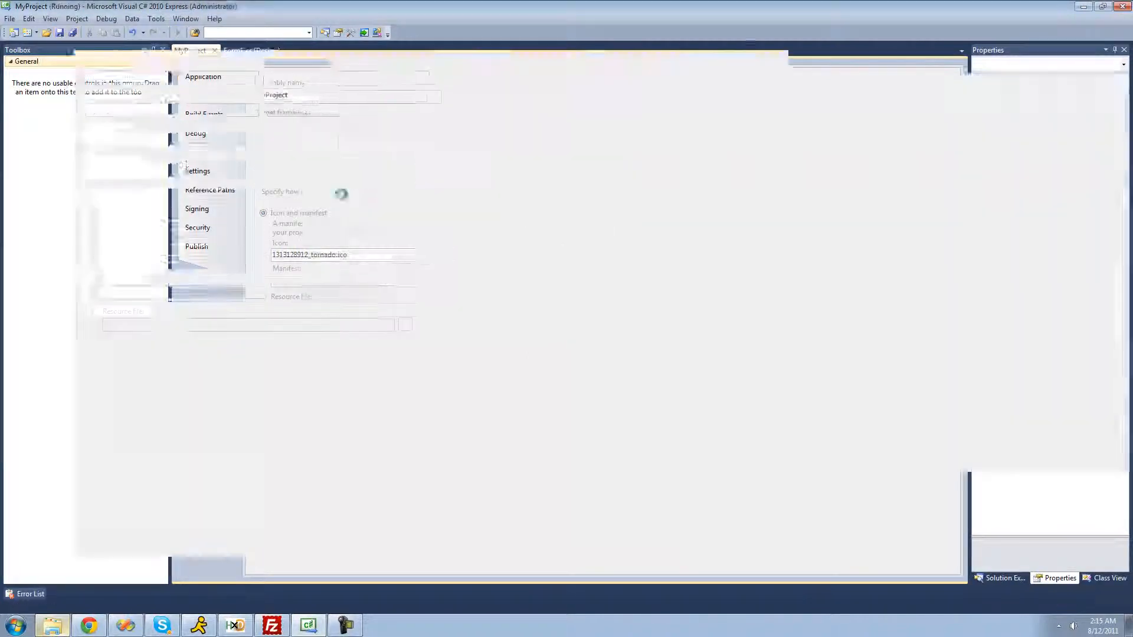
left_click(326, 156)
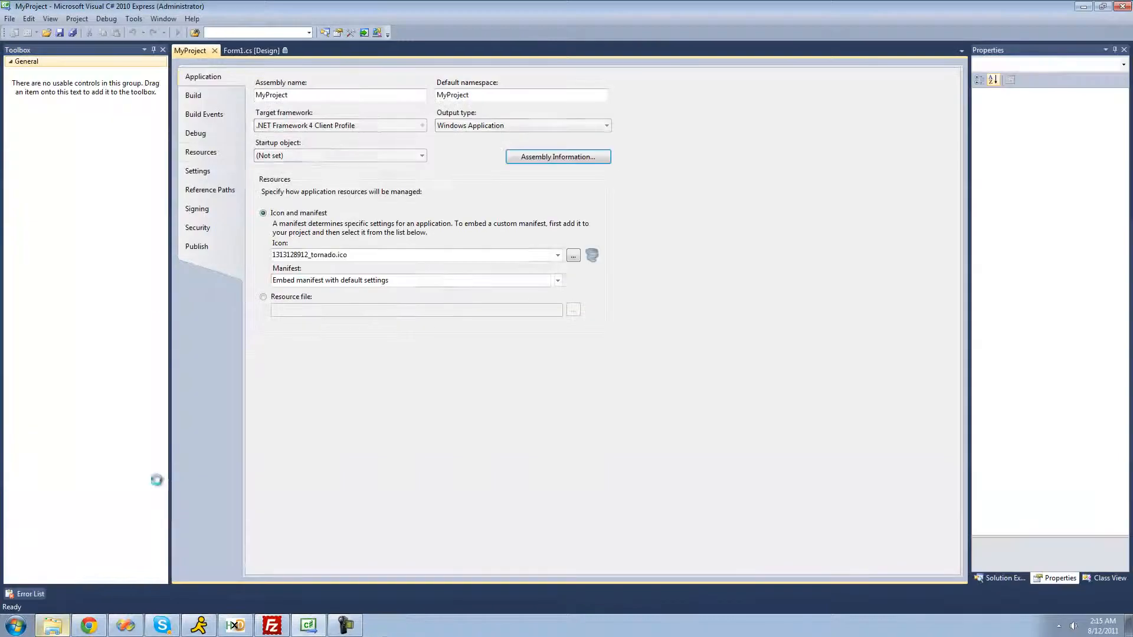
Switch to Windows Explorer and examine the description, company and file version of the rebuilt MyProject.exe
left_click(56, 624)
left_click(477, 254)
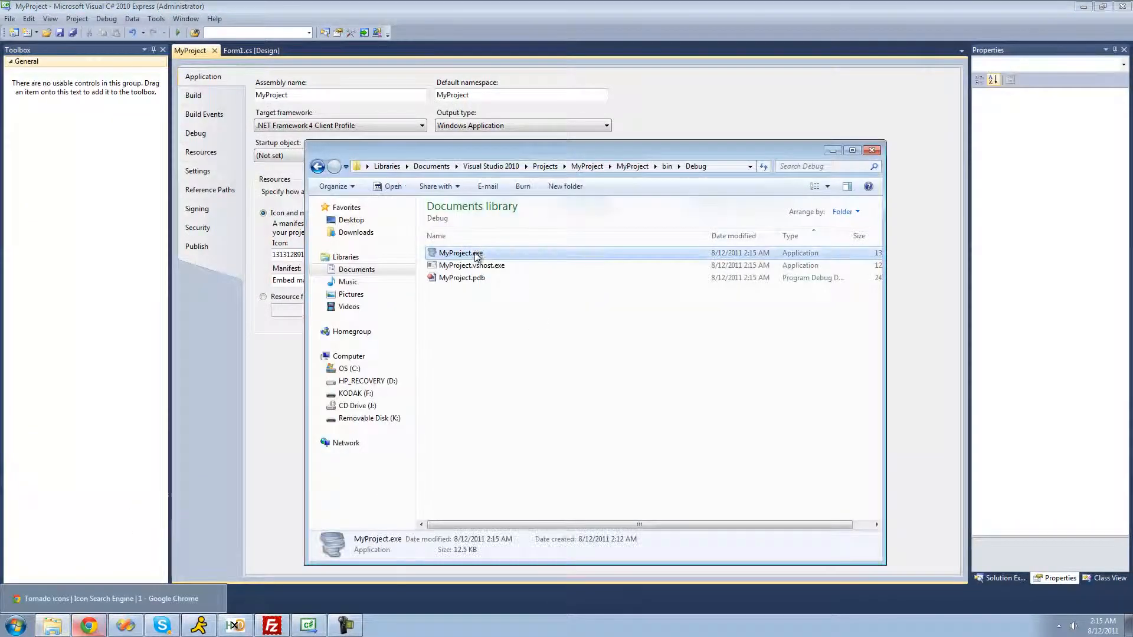
mouse_move(476, 253)
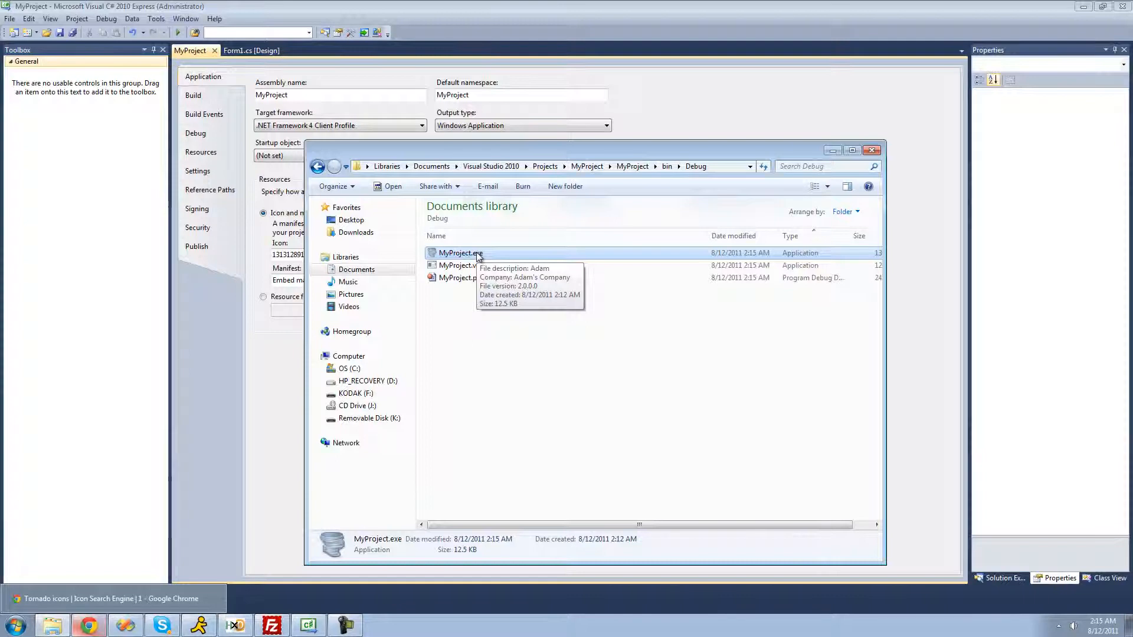
left_click(841, 151)
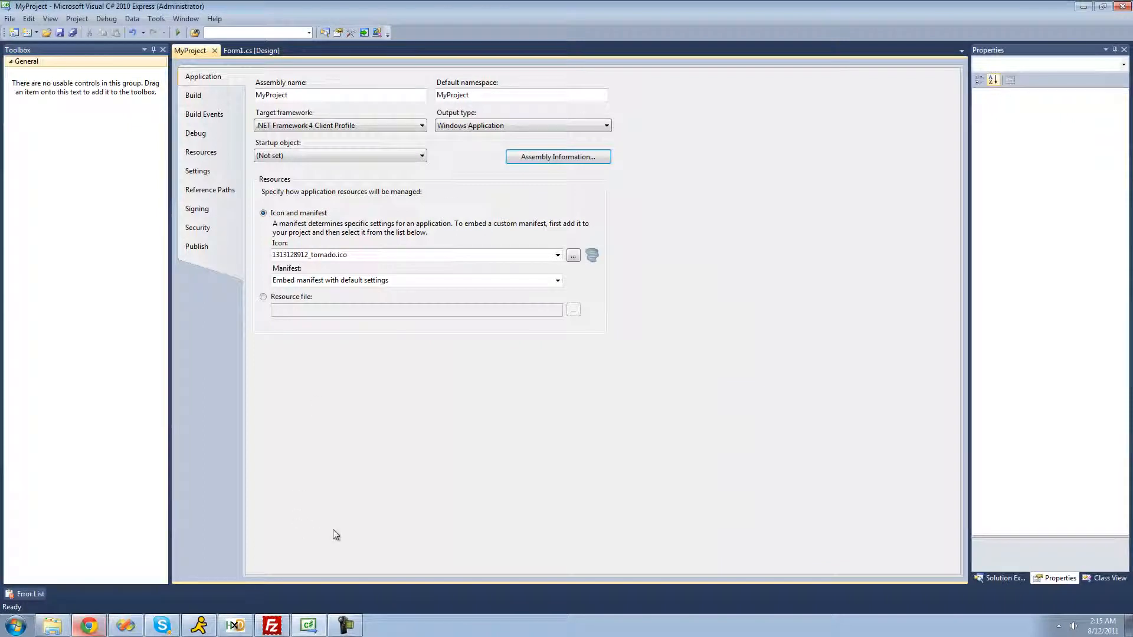